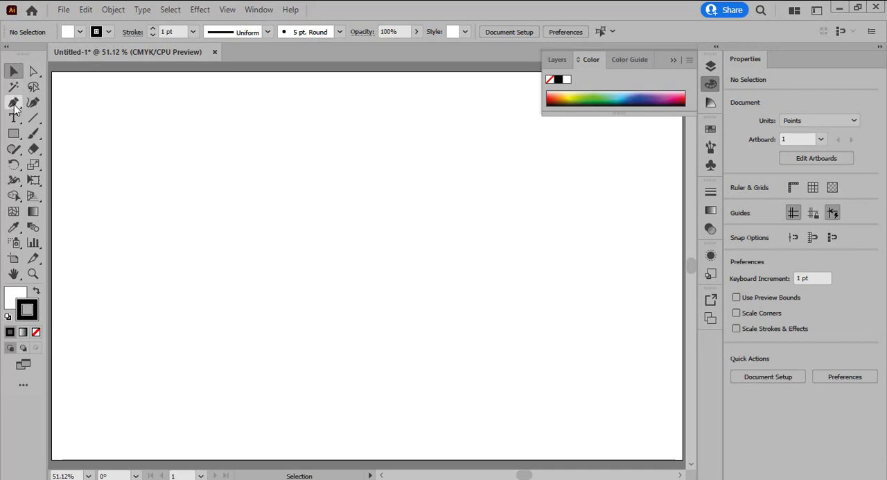
# Draw an open left-half heart curve with the Pen tool, its two end points vertically aligned about 246 pt apart
pyautogui.click(13, 102)
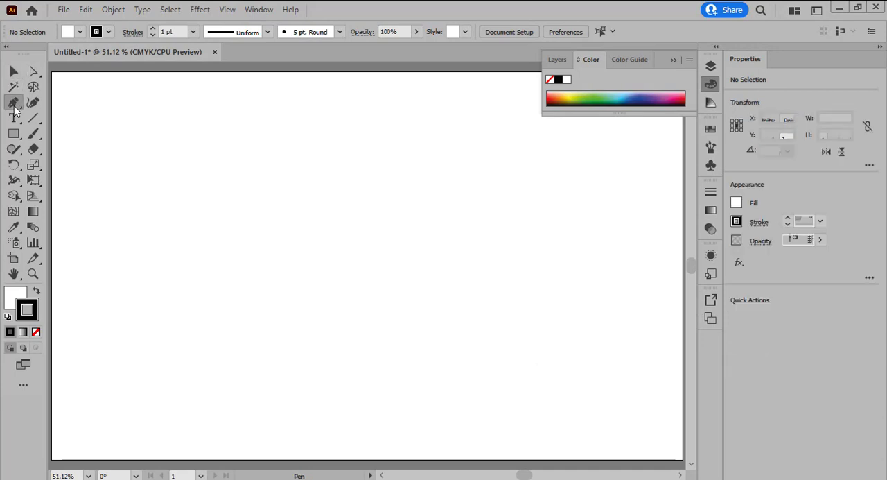
pyautogui.click(423, 139)
pyautogui.click(386, 194)
pyautogui.moveTo(386, 195); pyautogui.dragTo(328, 100)
pyautogui.press('alt')
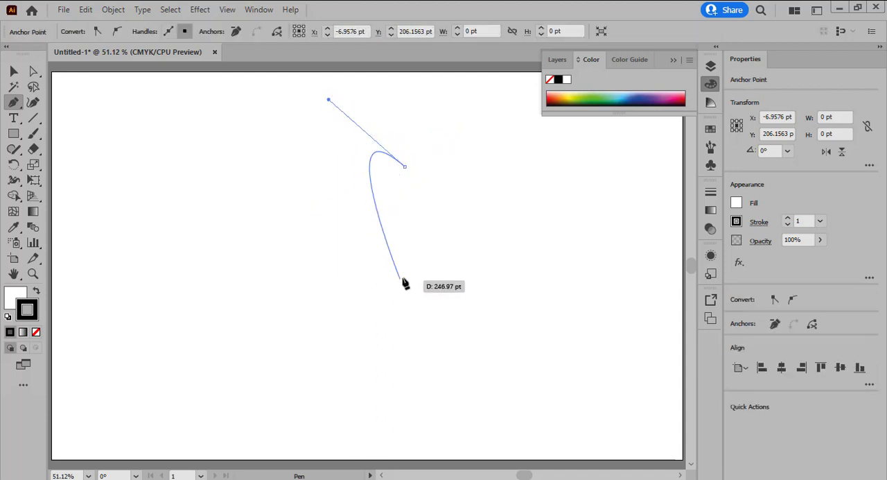
pyautogui.moveTo(394, 259); pyautogui.dragTo(539, 368)
pyautogui.click(13, 72)
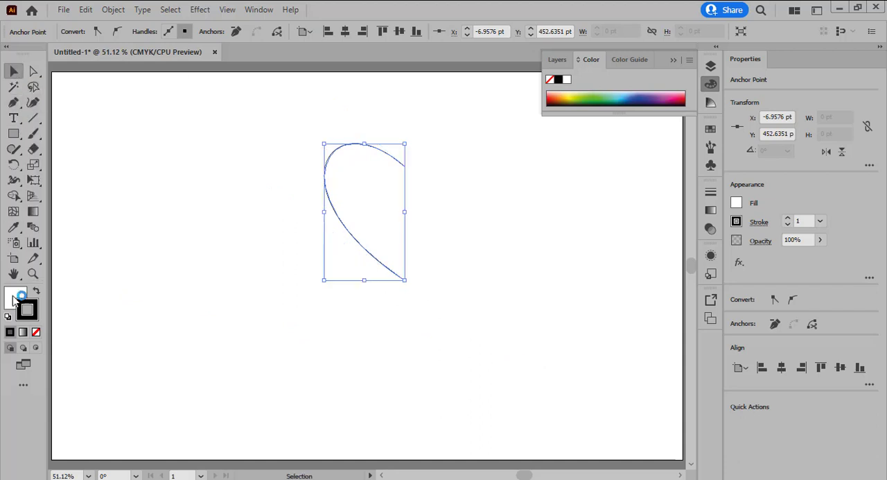
# Remove the half-heart curve's fill and set its stroke weight to 35 pt
pyautogui.click(36, 333)
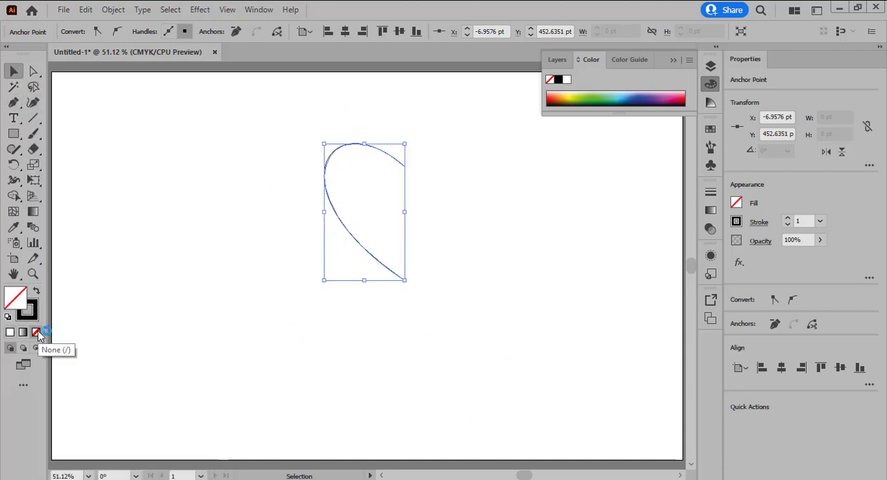
pyautogui.click(37, 313)
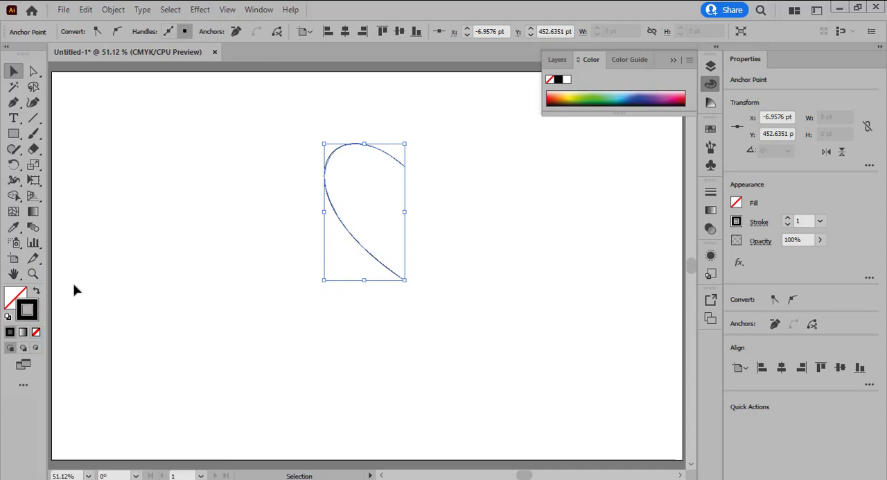
pyautogui.click(789, 219)
pyautogui.click(789, 219)
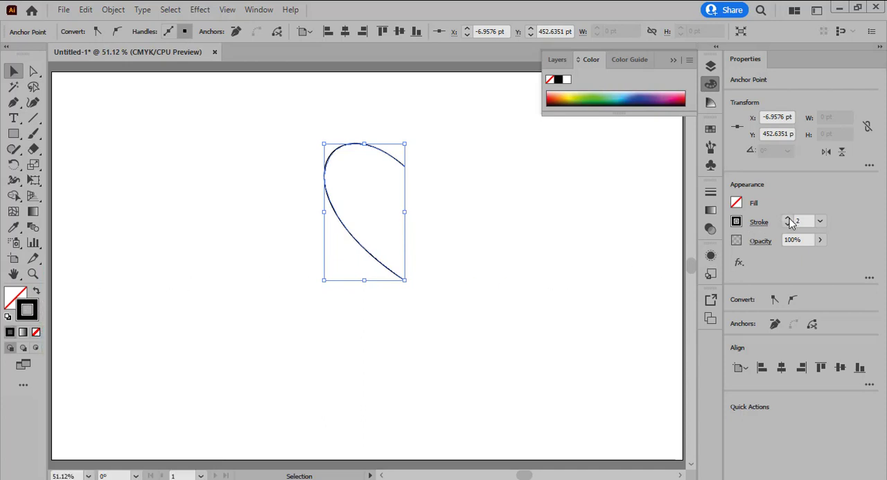
pyautogui.click(789, 218)
pyautogui.click(789, 219)
pyautogui.click(789, 218)
pyautogui.click(789, 219)
pyautogui.click(789, 219)
pyautogui.click(789, 218)
pyautogui.click(789, 219)
pyautogui.click(789, 219)
pyautogui.click(789, 219)
pyautogui.click(789, 219)
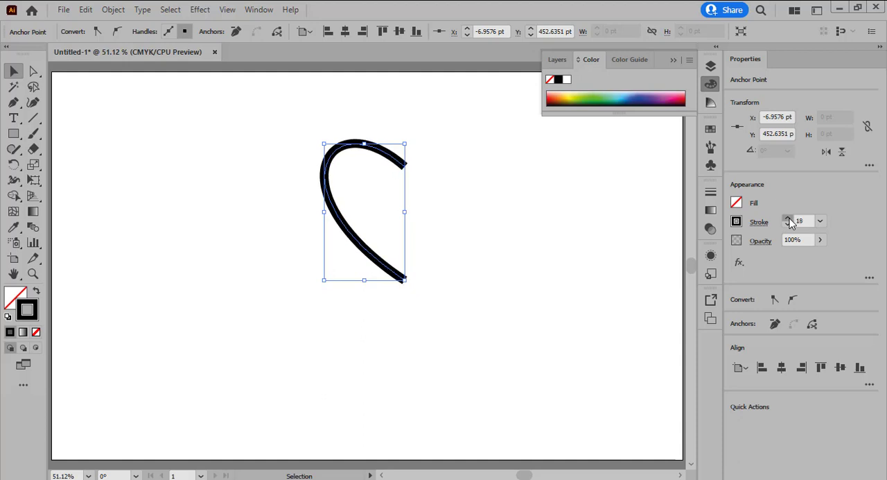
pyautogui.click(789, 219)
pyautogui.click(789, 219)
pyautogui.click(789, 219)
pyautogui.click(789, 220)
pyautogui.click(789, 219)
pyautogui.click(789, 219)
pyautogui.click(789, 219)
pyautogui.click(789, 219)
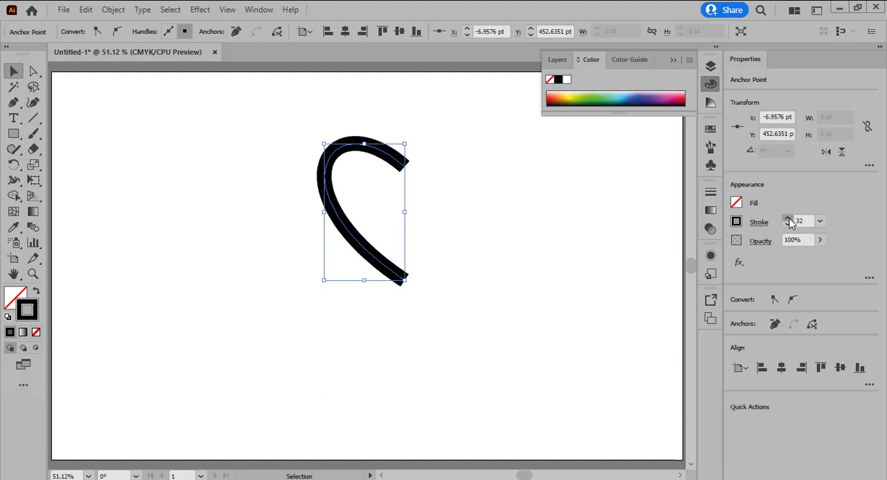
pyautogui.click(789, 219)
pyautogui.click(789, 219)
pyautogui.click(789, 219)
pyautogui.click(789, 219)
pyautogui.click(789, 219)
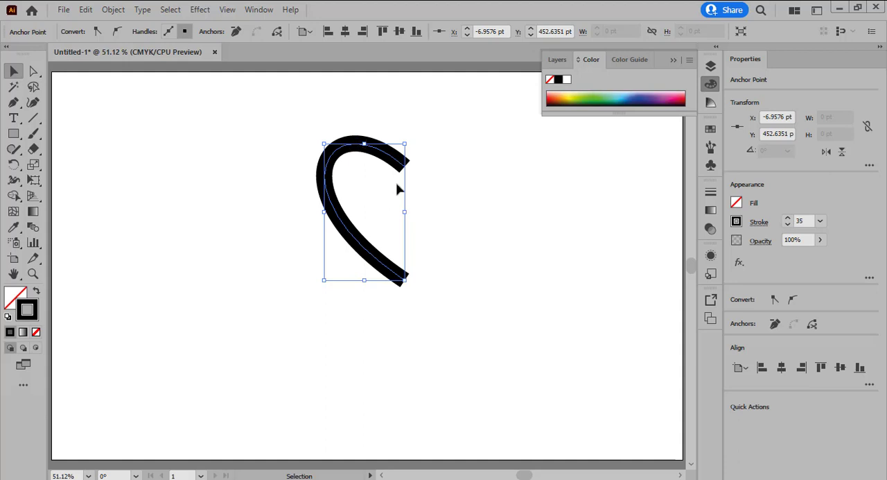
# Expand the half-heart curve's fill and stroke into a shape and move it toward the left part of the artboard
pyautogui.click(113, 9)
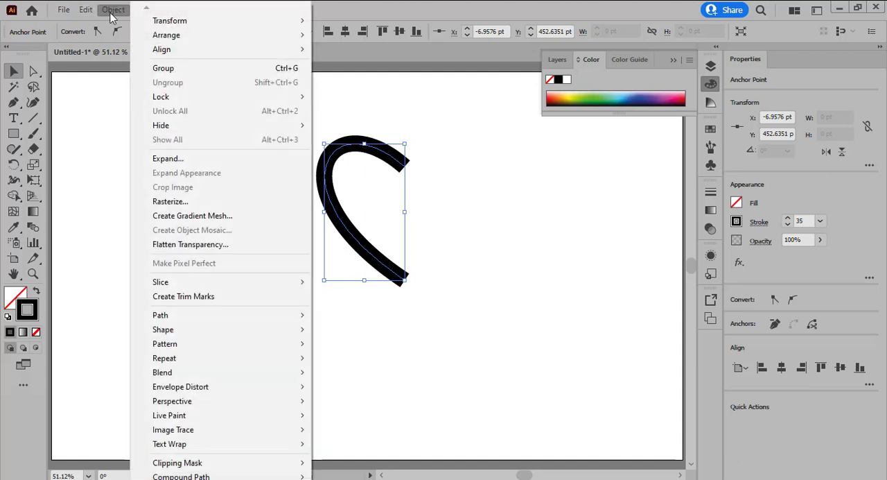
pyautogui.click(172, 158)
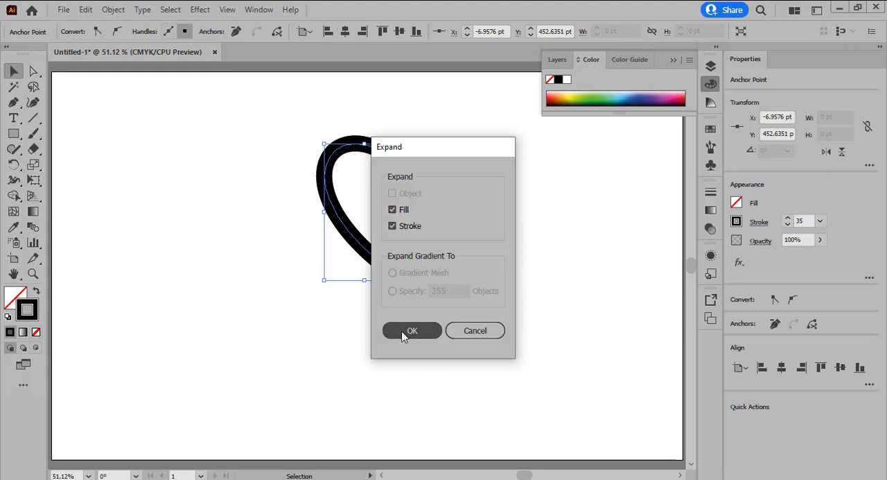
pyautogui.click(409, 331)
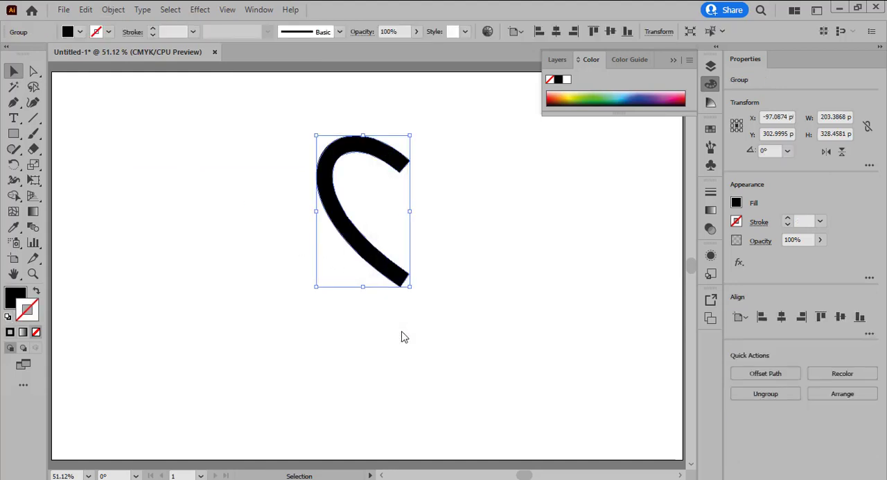
pyautogui.click(12, 77)
pyautogui.click(480, 134)
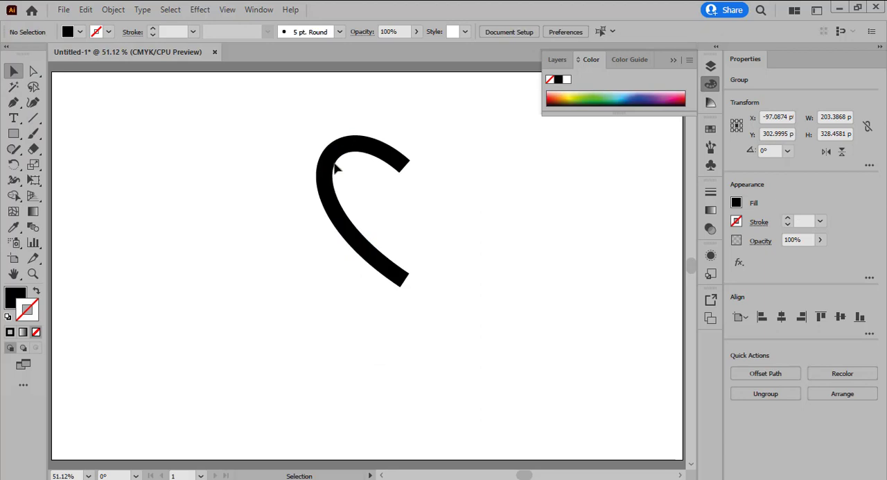
pyautogui.moveTo(359, 164); pyautogui.dragTo(276, 181)
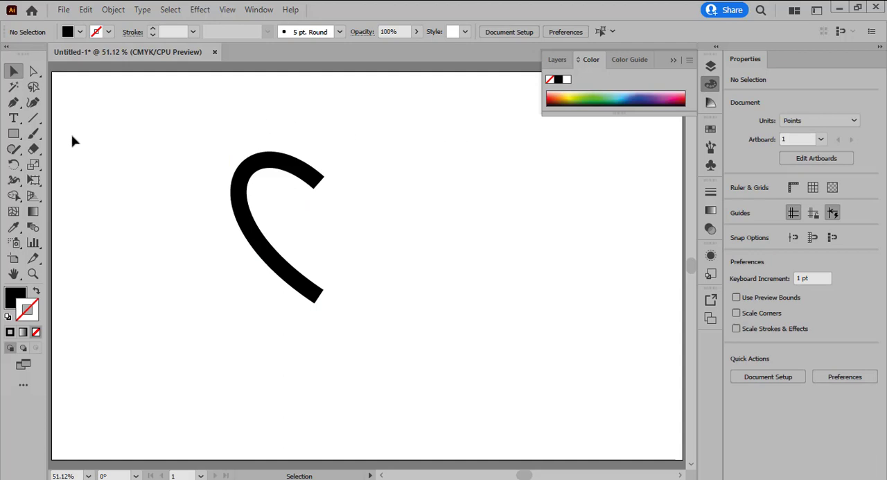
# Draw a black rectangle about 237 by 437 pt and position it slightly over the open ends of the half heart
pyautogui.click(14, 134)
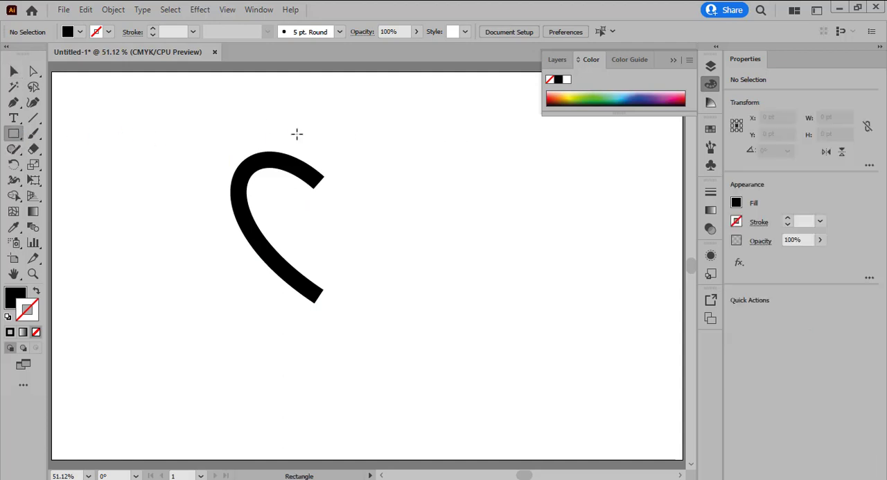
pyautogui.moveTo(311, 120); pyautogui.dragTo(423, 316)
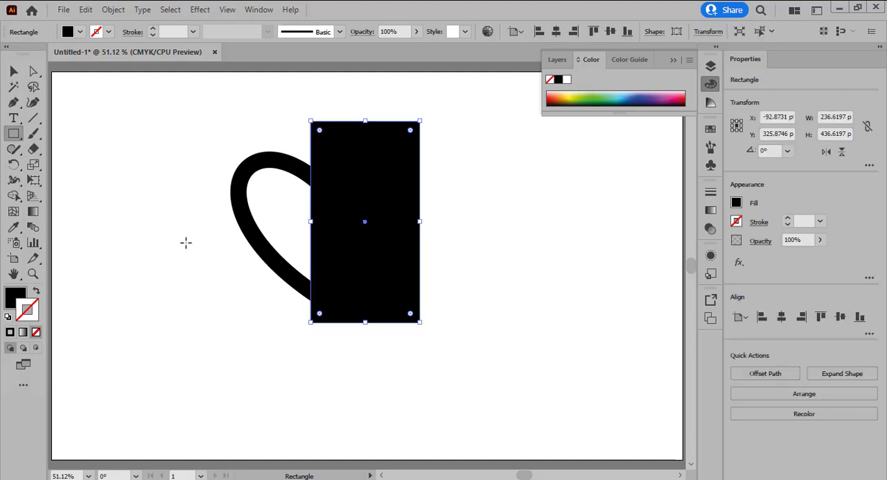
pyautogui.click(13, 72)
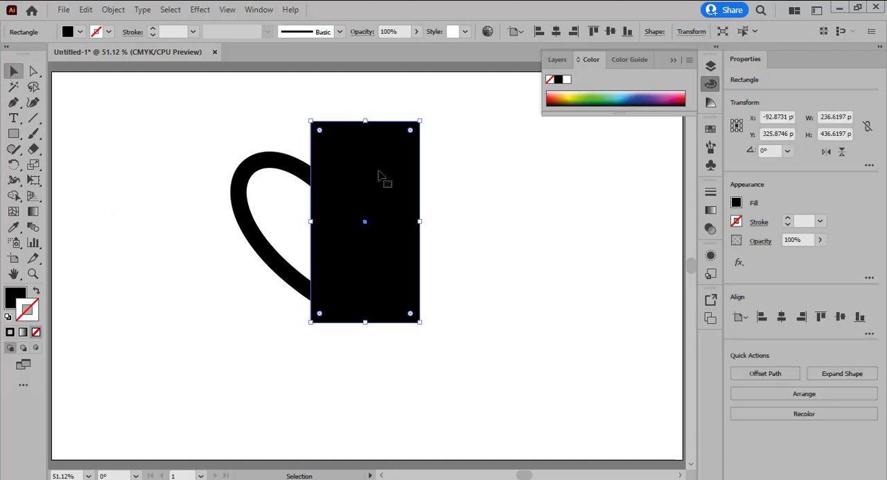
pyautogui.moveTo(369, 184); pyautogui.dragTo(373, 185)
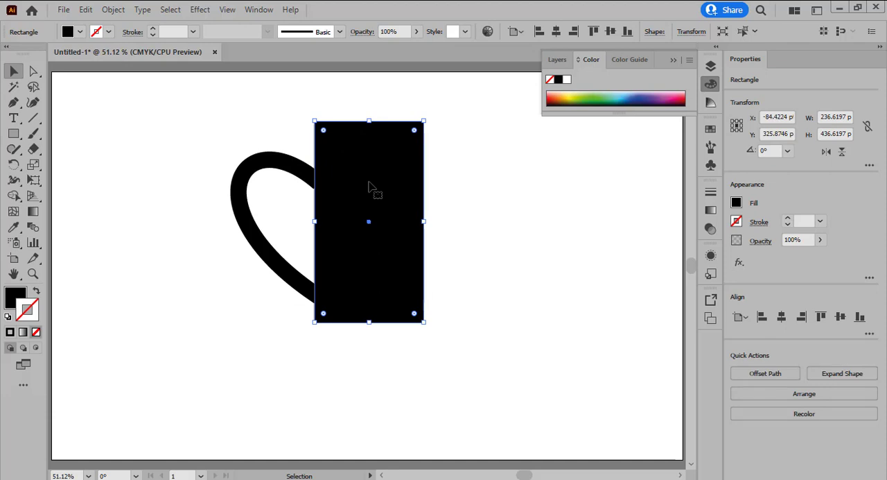
pyautogui.click(466, 183)
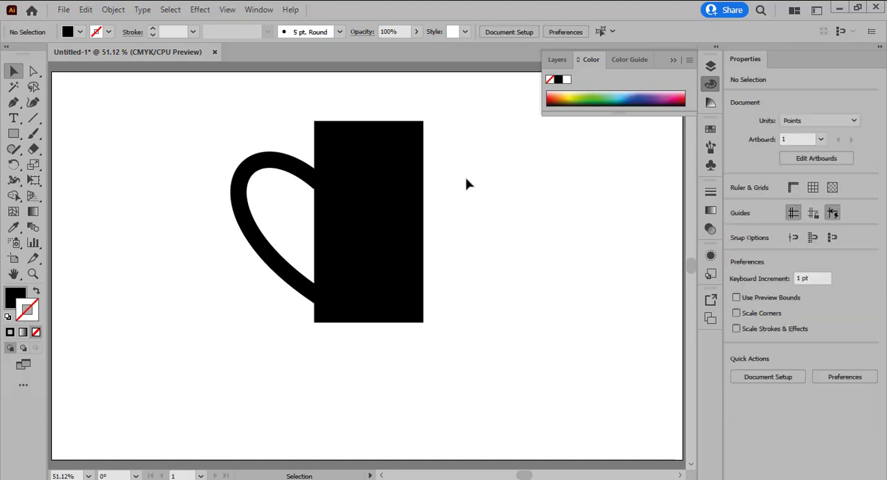
# Draw a small rectangle about 93 by 35 pt right of the large one and fully round its corners
pyautogui.click(13, 133)
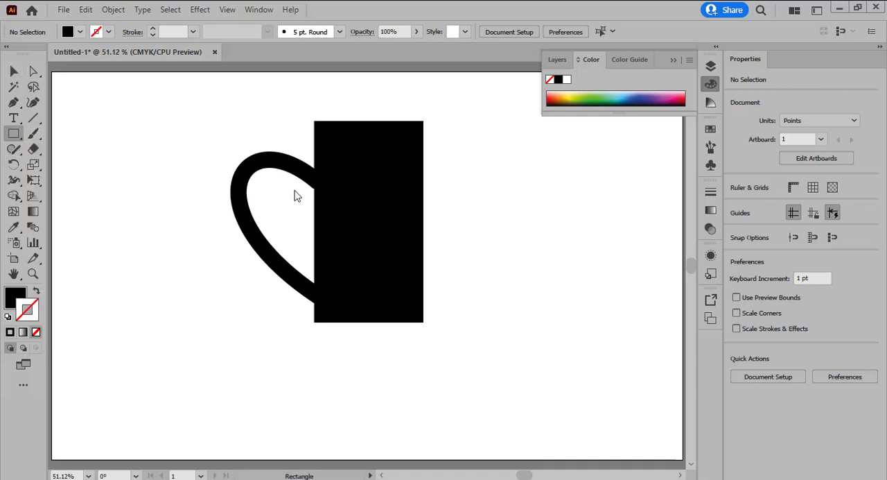
pyautogui.moveTo(524, 206); pyautogui.dragTo(566, 221)
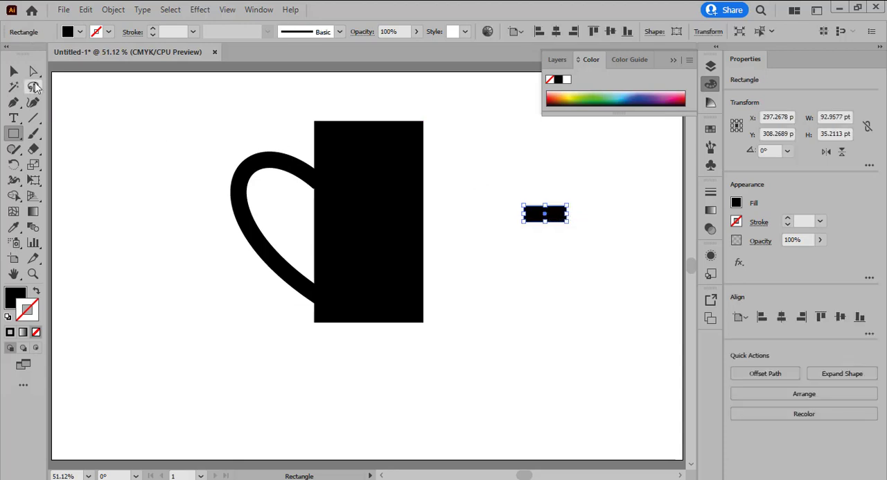
pyautogui.press('v')
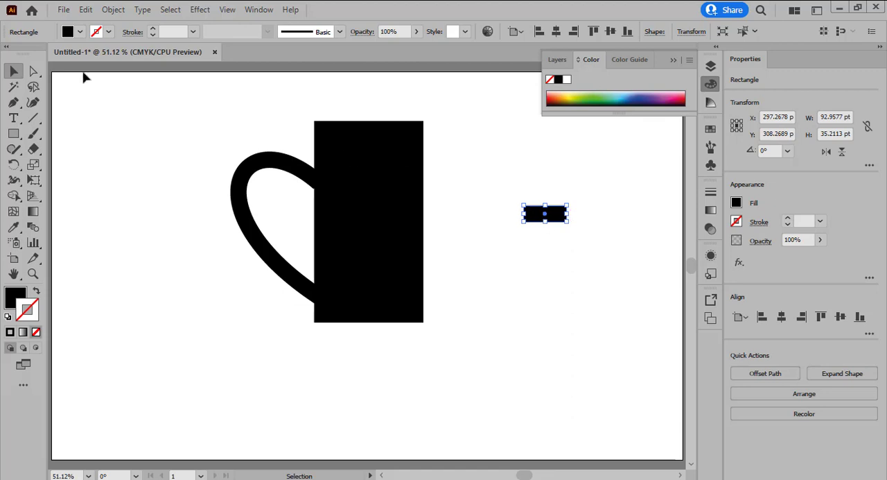
pyautogui.click(33, 71)
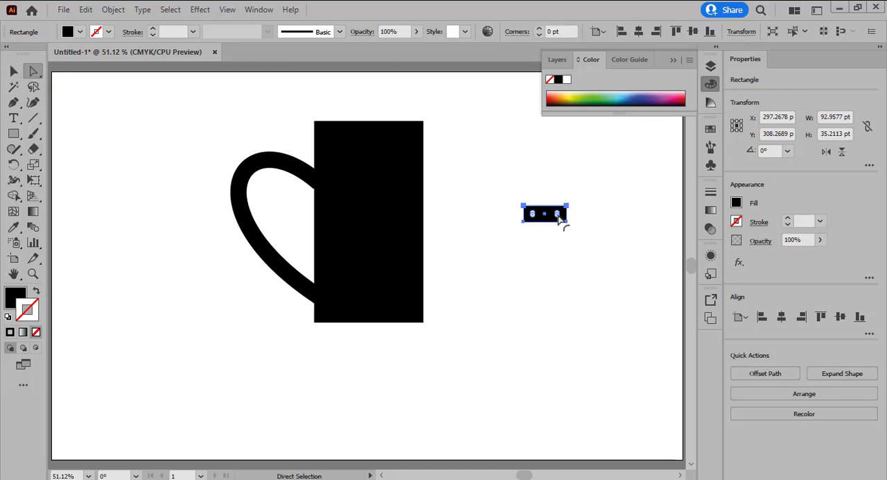
pyautogui.moveTo(561, 220); pyautogui.dragTo(533, 217)
pyautogui.click(13, 72)
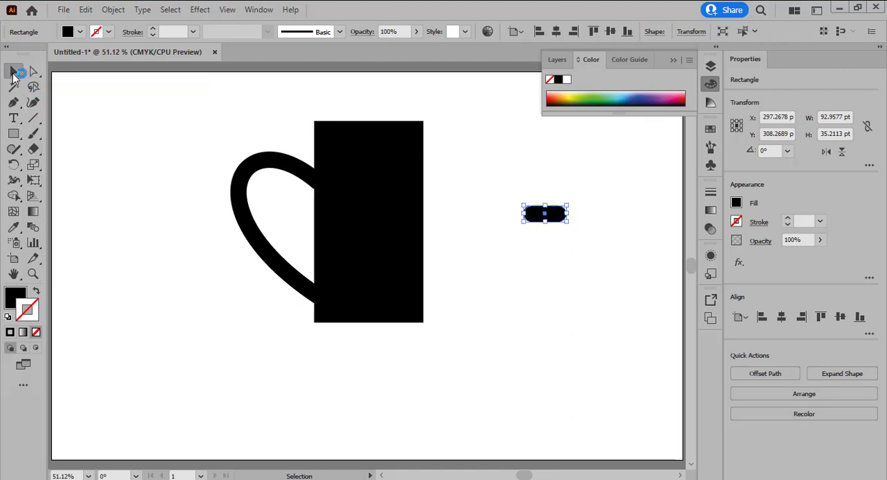
pyautogui.click(603, 264)
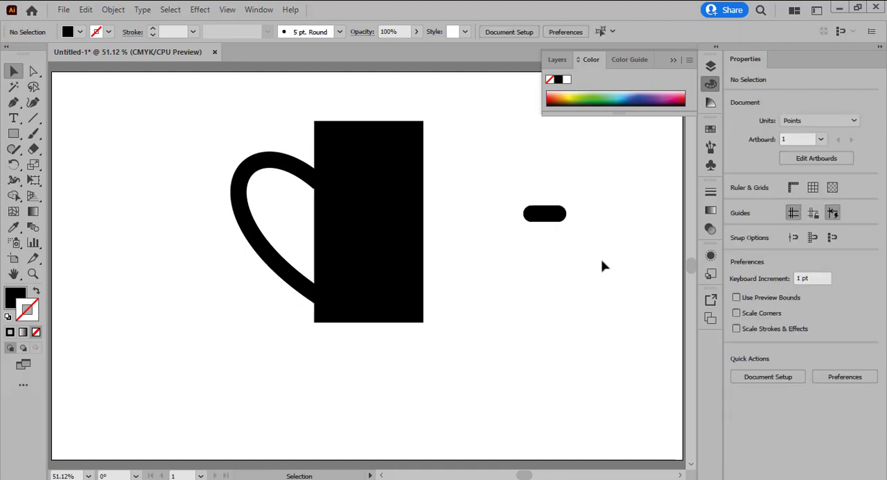
# Create a copy of the small rounded rectangle rotated by 90° to form a cross
pyautogui.click(545, 219)
pyautogui.rightClick(560, 219)
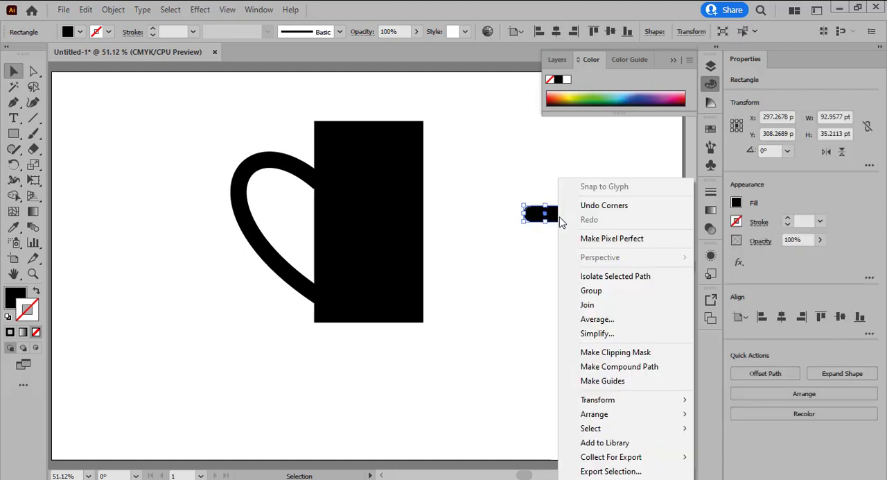
pyautogui.moveTo(643, 402)
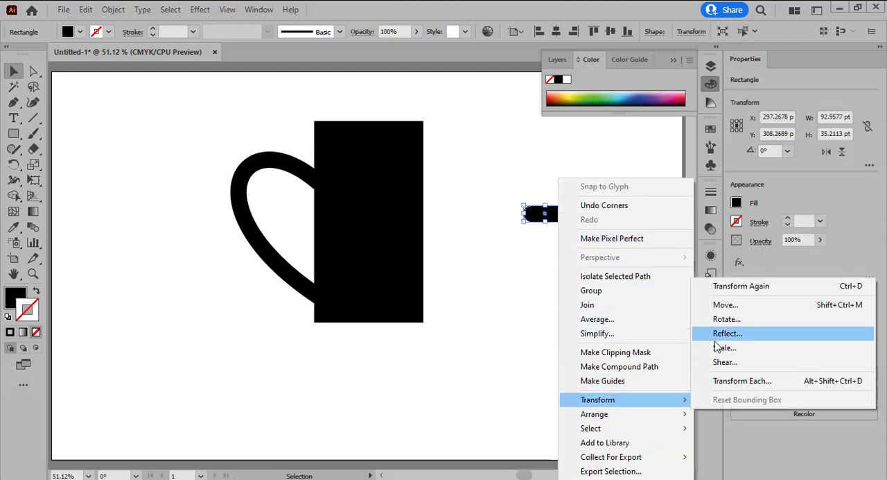
pyautogui.click(728, 319)
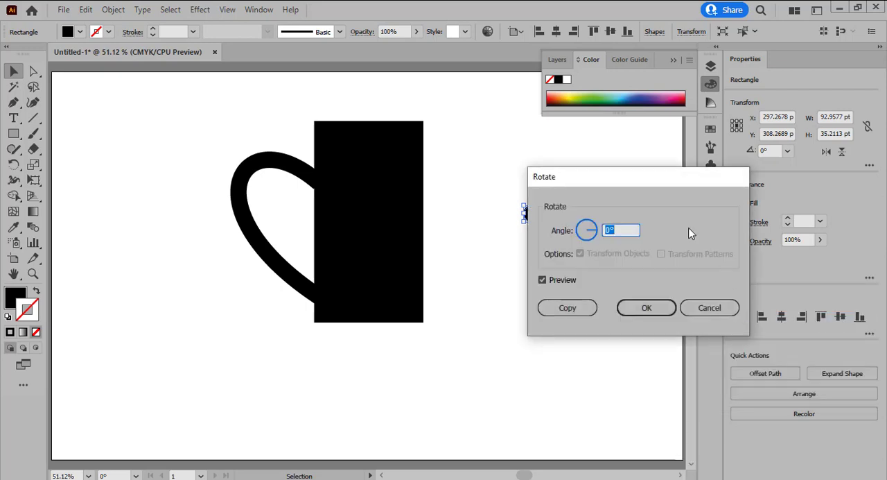
pyautogui.moveTo(633, 179); pyautogui.dragTo(684, 185)
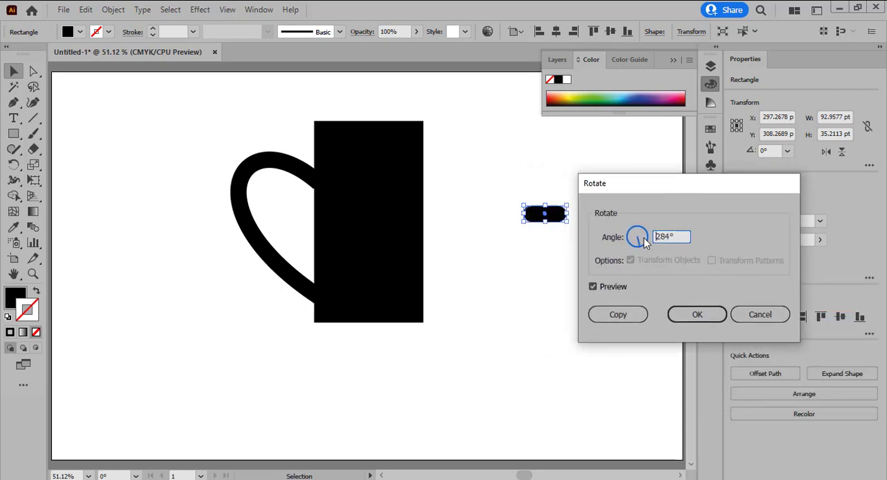
pyautogui.moveTo(645, 241); pyautogui.dragTo(640, 249)
pyautogui.moveTo(641, 215); pyautogui.dragTo(636, 212)
pyautogui.click(619, 317)
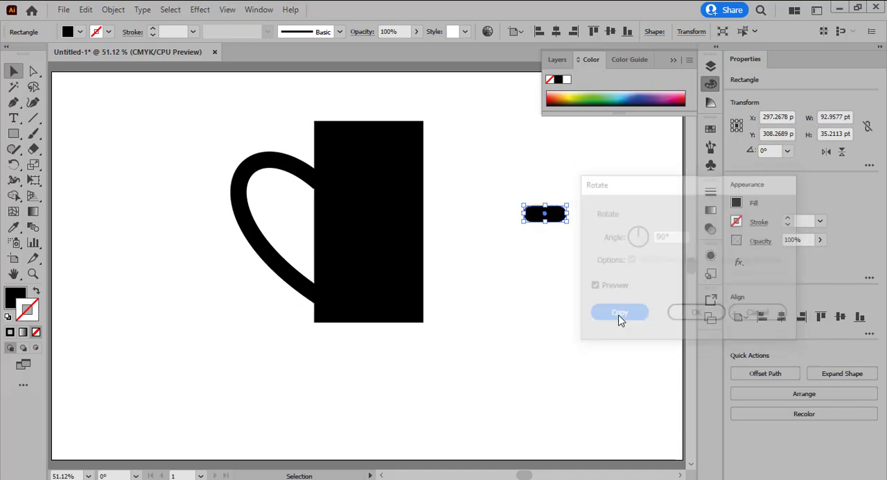
pyautogui.click(199, 127)
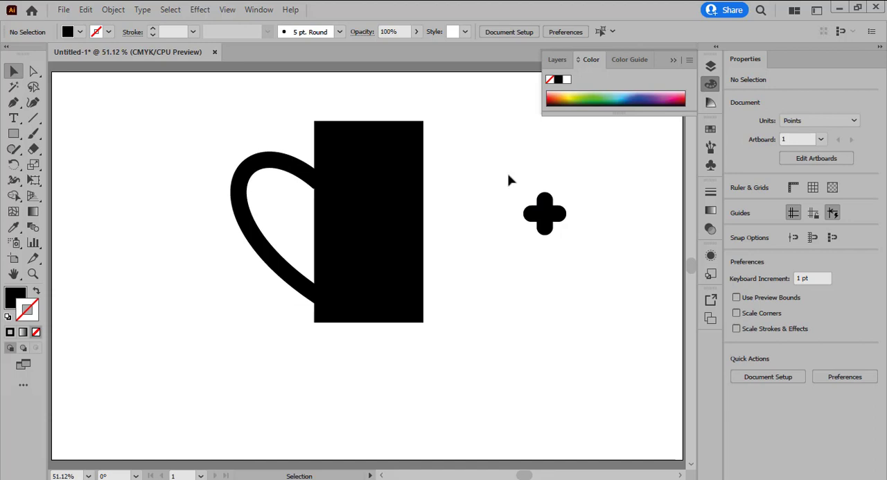
# Unite the two crossed rounded rectangles into one shape and move it onto the large rectangle's left edge, by the half heart's upper end
pyautogui.moveTo(508, 180); pyautogui.dragTo(581, 248)
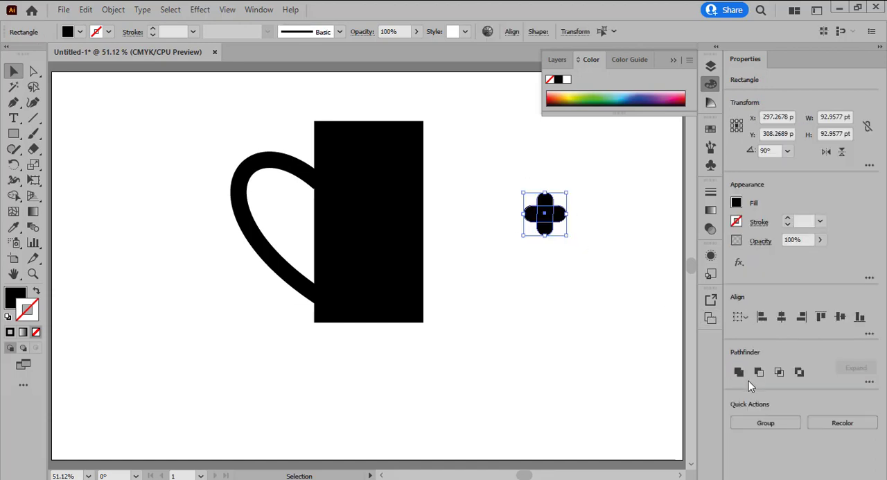
pyautogui.click(739, 372)
pyautogui.click(567, 305)
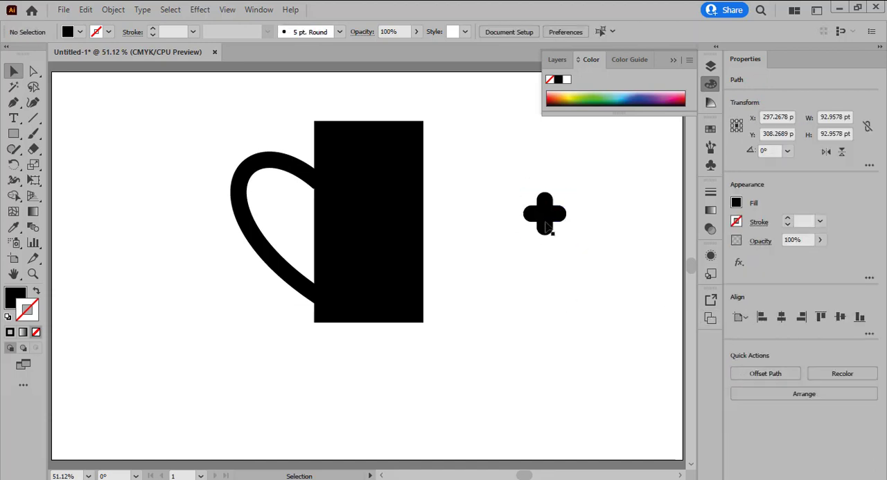
pyautogui.moveTo(548, 226); pyautogui.dragTo(319, 194)
pyautogui.click(148, 154)
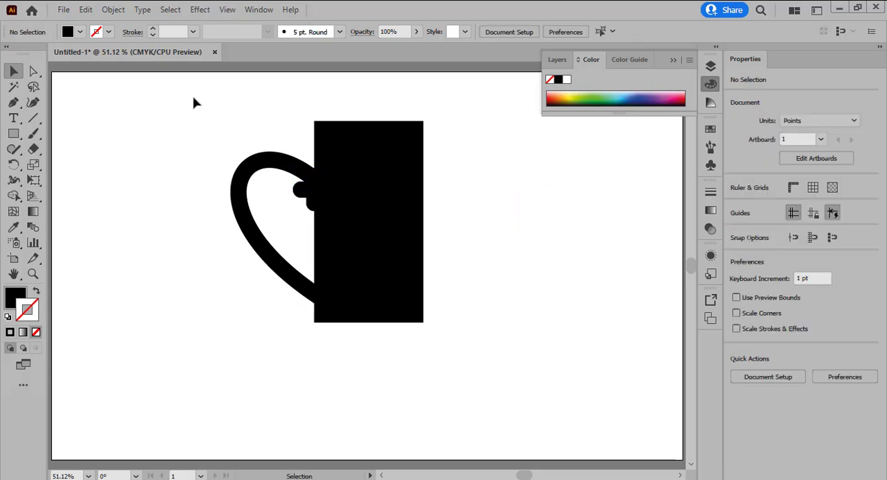
# Fill the rounded cross with yellow-green to distinguish it from the black shapes
pyautogui.click(312, 188)
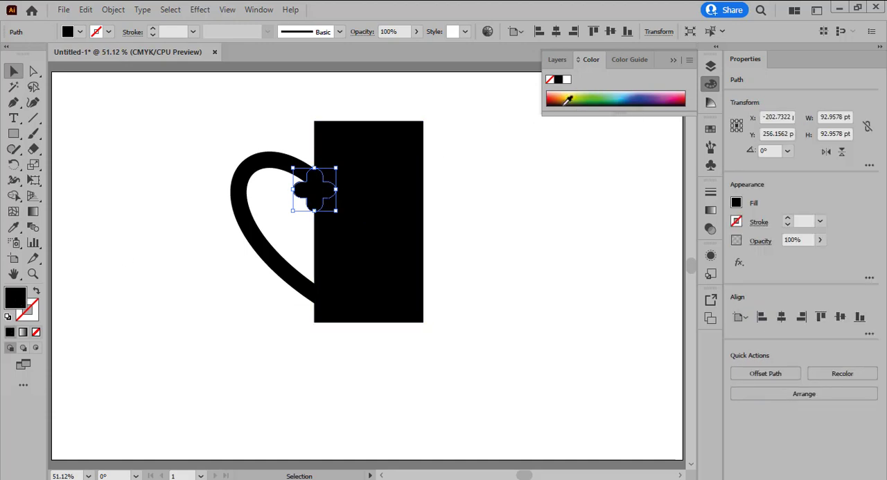
pyautogui.click(574, 97)
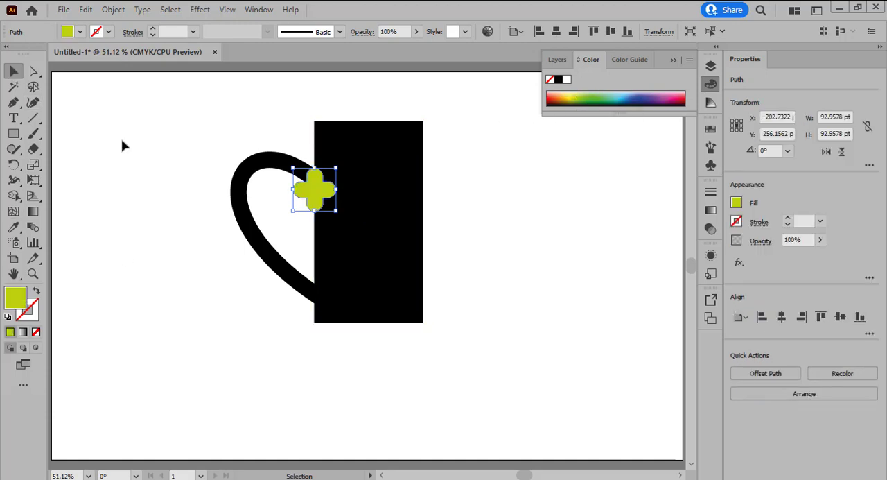
pyautogui.click(147, 156)
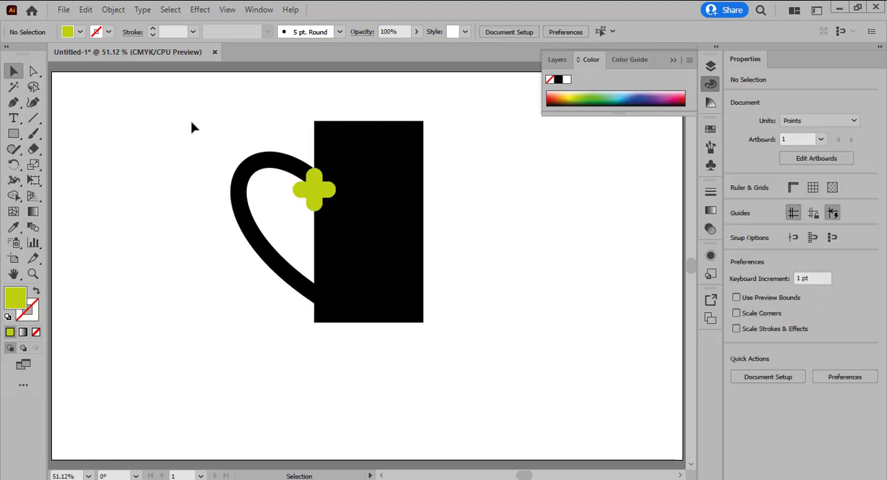
# Erase the large rectangle and the parts of the half heart and cross overlapping it with the Shape Builder tool
pyautogui.moveTo(192, 126); pyautogui.dragTo(427, 329)
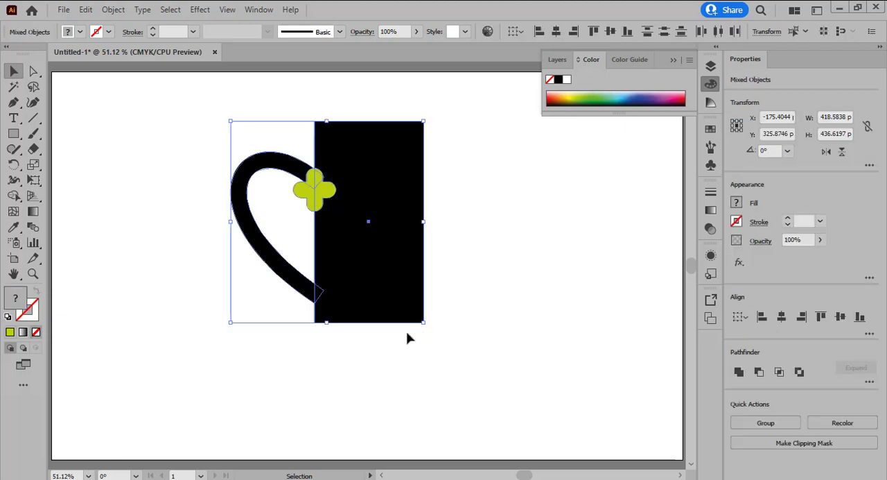
pyautogui.click(13, 196)
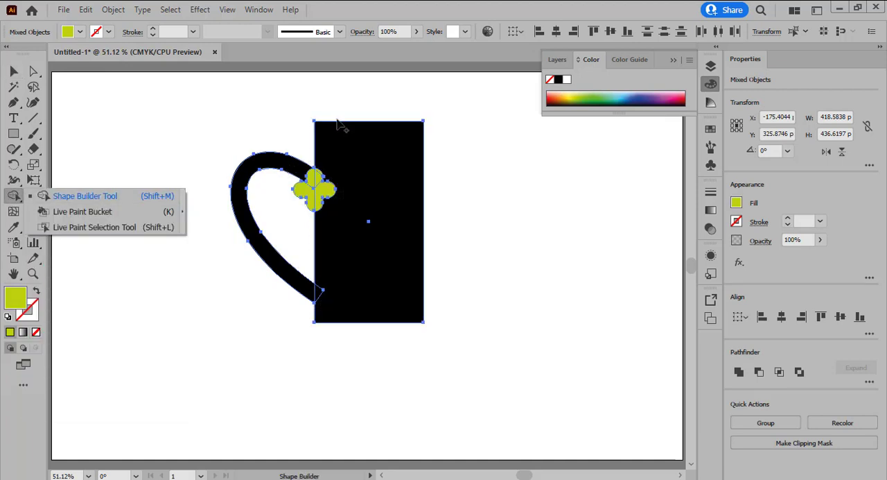
pyautogui.press('alt')
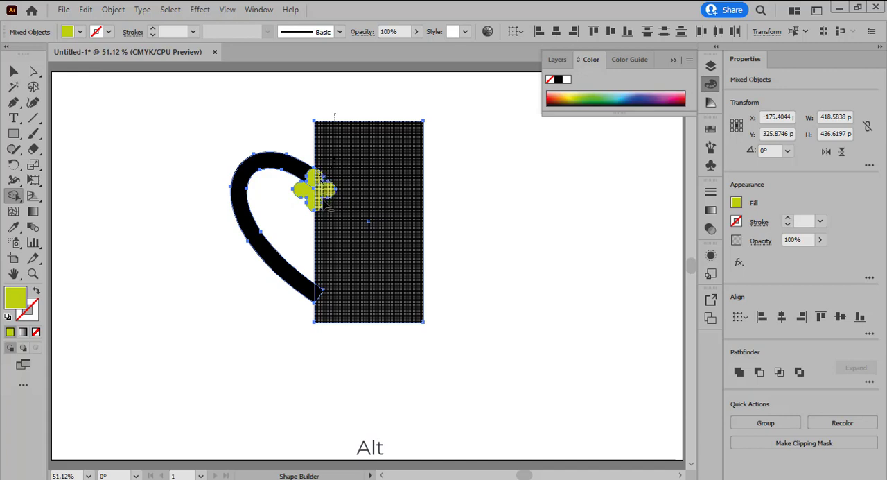
pyautogui.keyDown('alt'); pyautogui.click(320, 296); pyautogui.keyUp('alt')
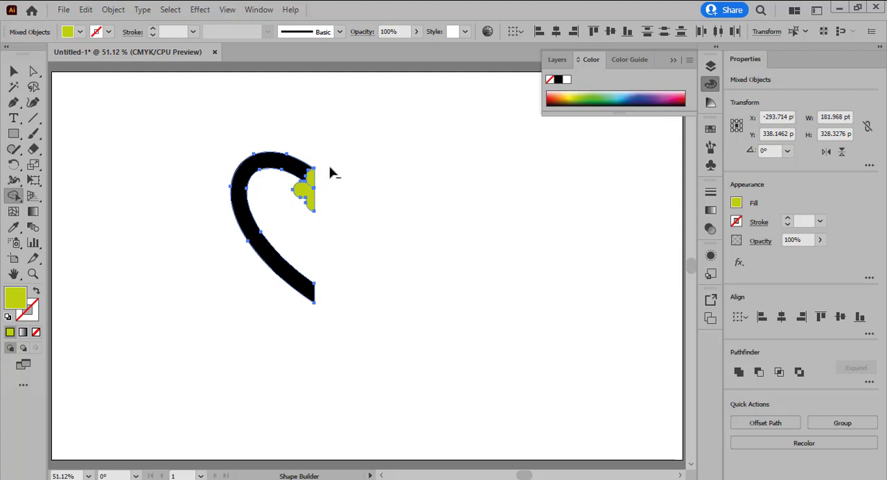
pyautogui.click(13, 72)
pyautogui.click(281, 118)
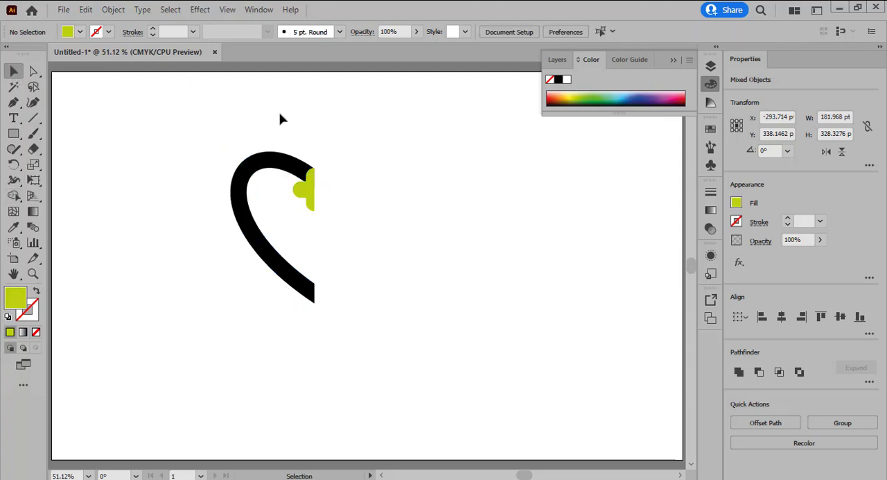
# Unite the trimmed half heart and half cross into one shape and move it to the artboard's upper middle
pyautogui.moveTo(190, 124); pyautogui.dragTo(350, 327)
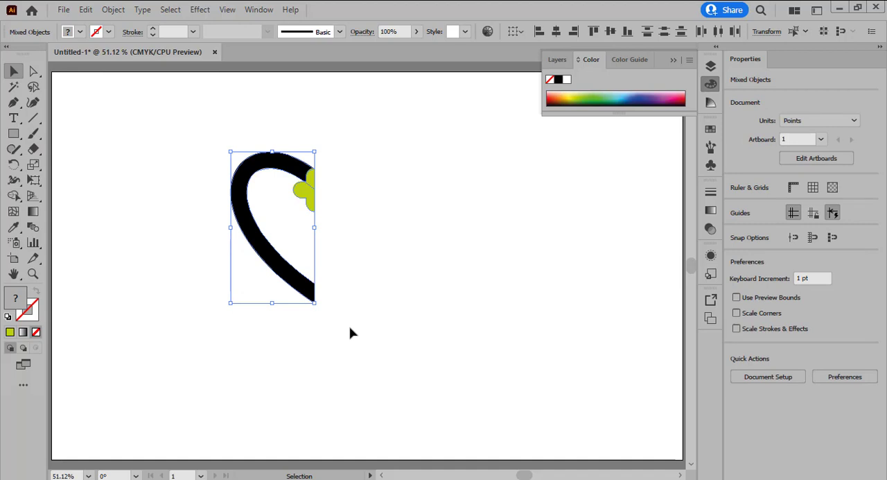
pyautogui.click(739, 372)
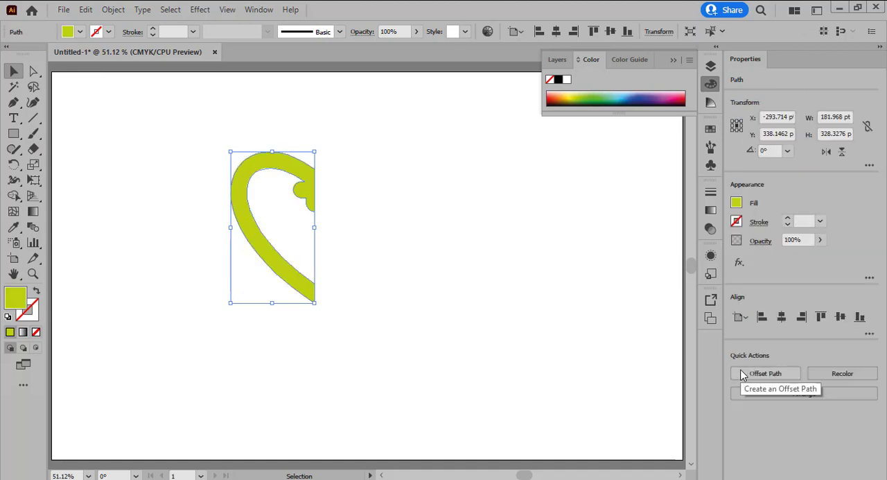
pyautogui.click(85, 102)
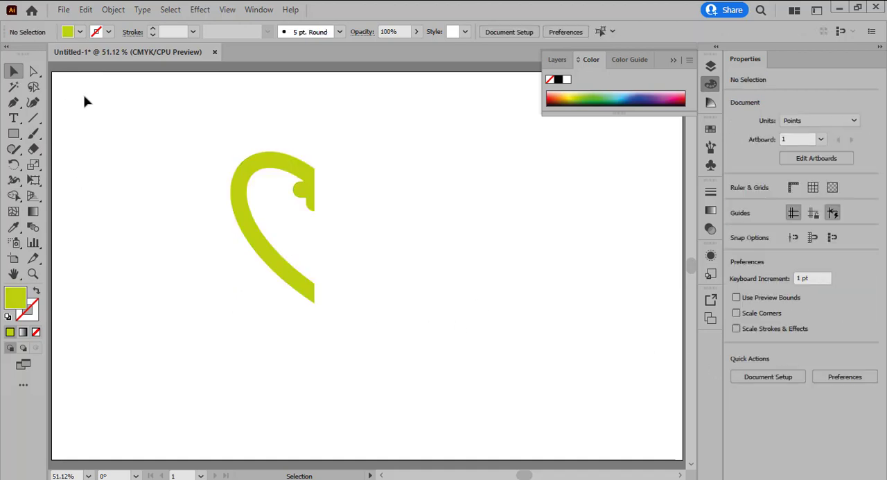
pyautogui.moveTo(309, 195); pyautogui.dragTo(383, 145)
pyautogui.click(457, 249)
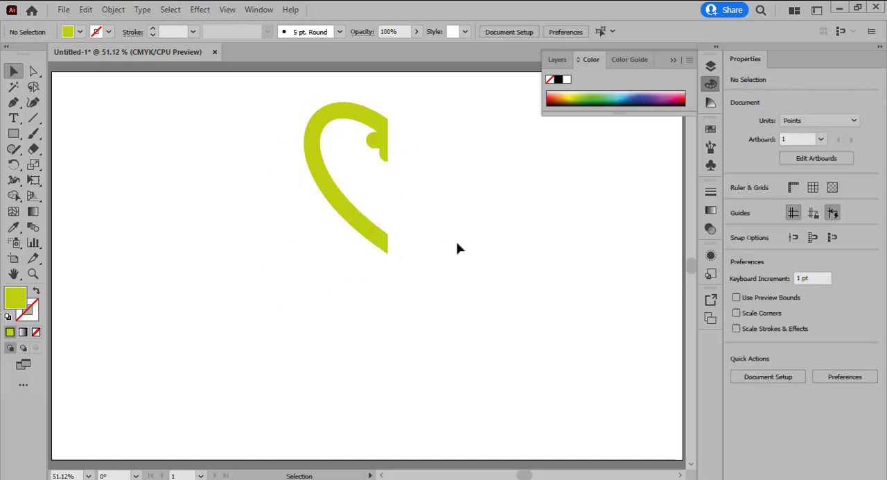
# Create a copy of the half heart reflected about the vertical axis and align it with the original's straight edge to complete the heart
pyautogui.click(383, 244)
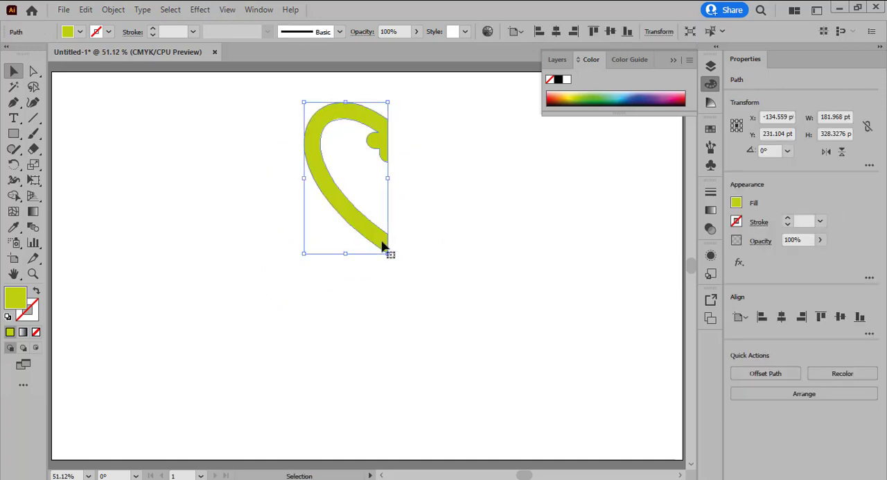
pyautogui.rightClick(382, 244)
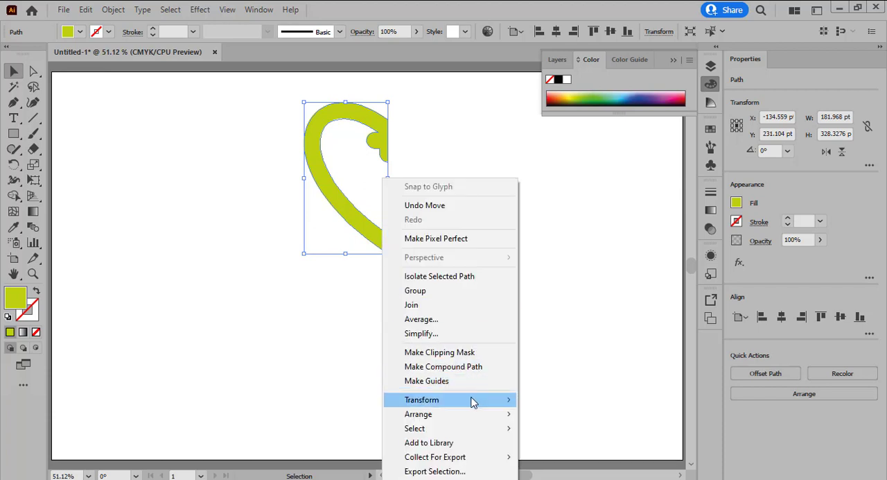
pyautogui.moveTo(474, 404)
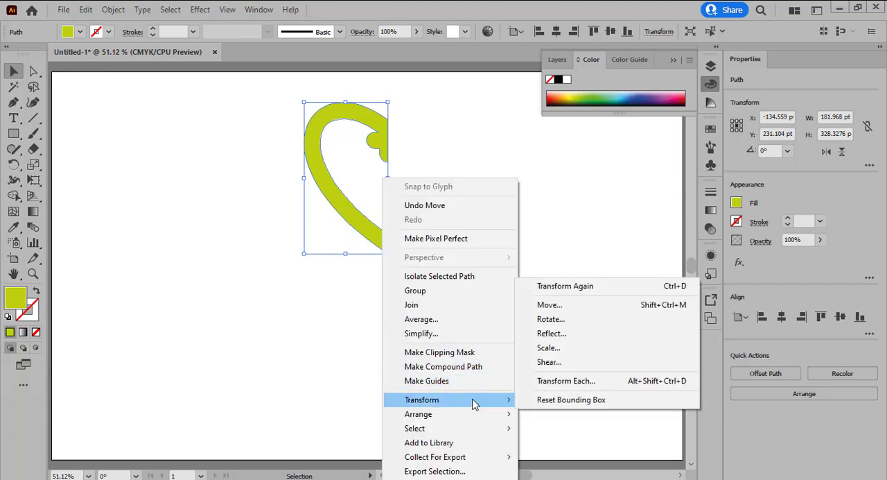
pyautogui.click(558, 334)
pyautogui.click(378, 332)
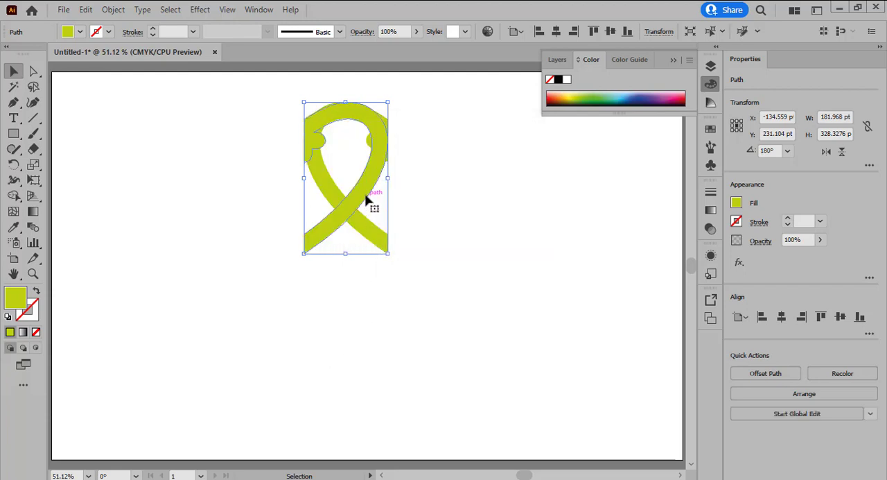
pyautogui.moveTo(367, 194); pyautogui.dragTo(451, 197)
pyautogui.click(523, 210)
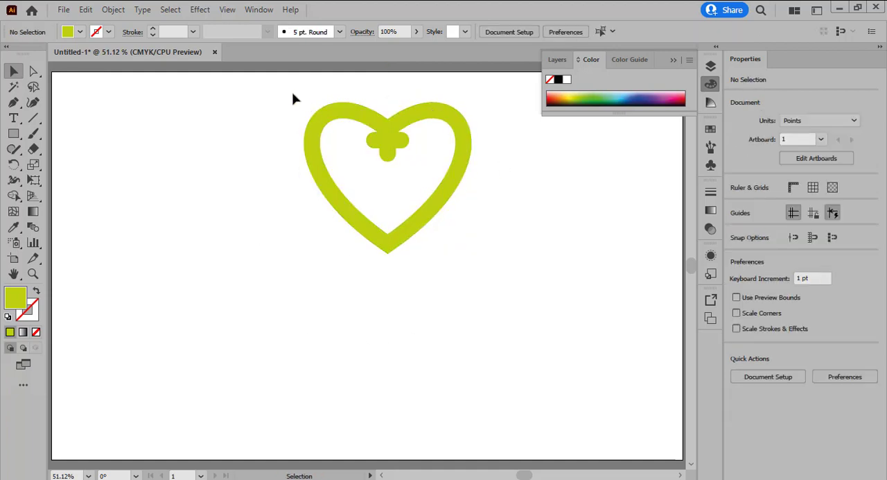
# Group the two halves of the heart
pyautogui.moveTo(292, 99); pyautogui.dragTo(455, 246)
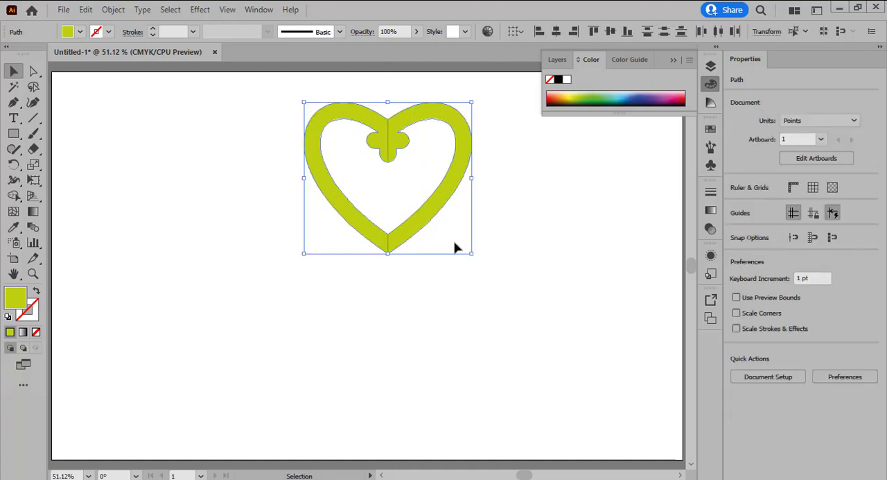
pyautogui.rightClick(418, 219)
pyautogui.click(452, 290)
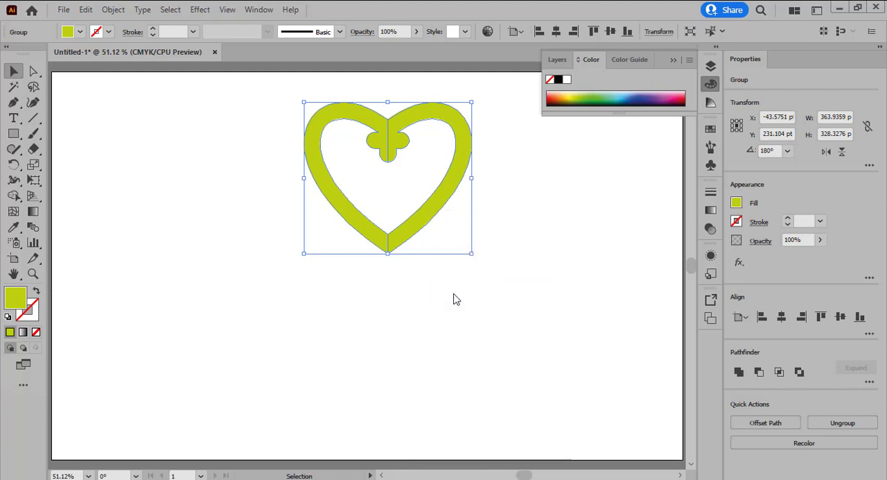
pyautogui.click(526, 229)
# Create a copy of the heart rotated by 180° and place it directly below the original, tip to tip
pyautogui.click(419, 231)
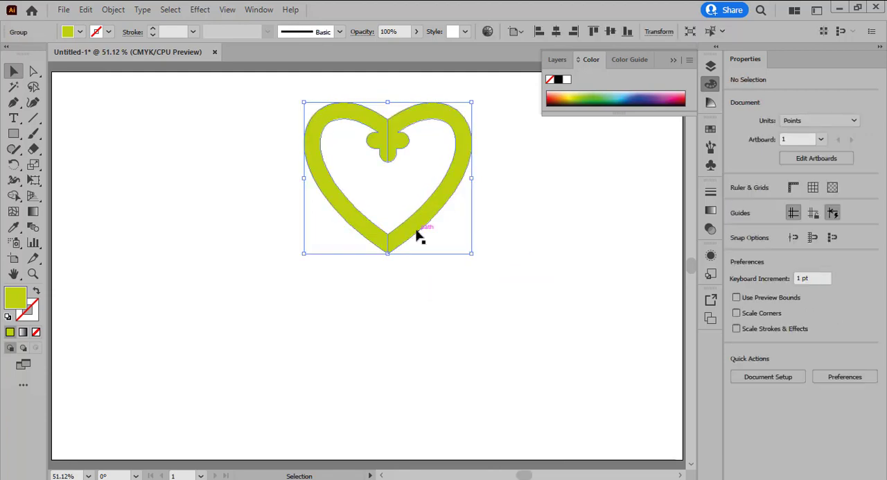
pyautogui.rightClick(417, 232)
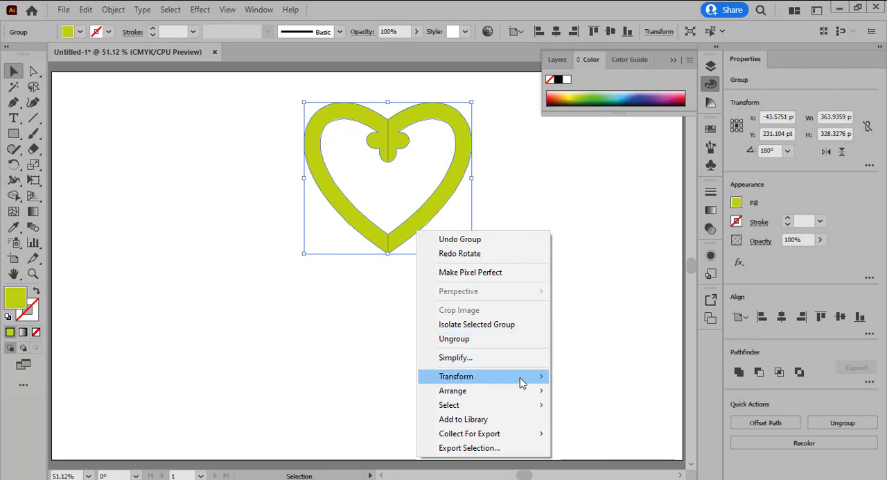
pyautogui.moveTo(519, 380)
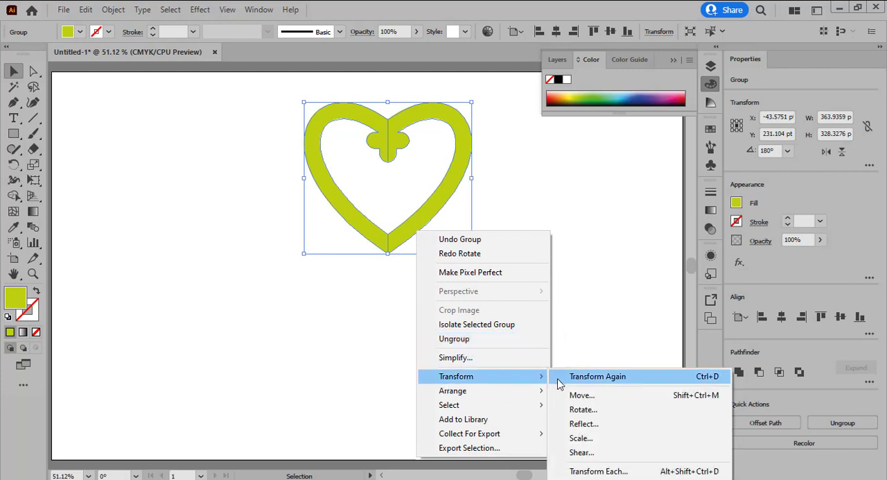
pyautogui.click(600, 412)
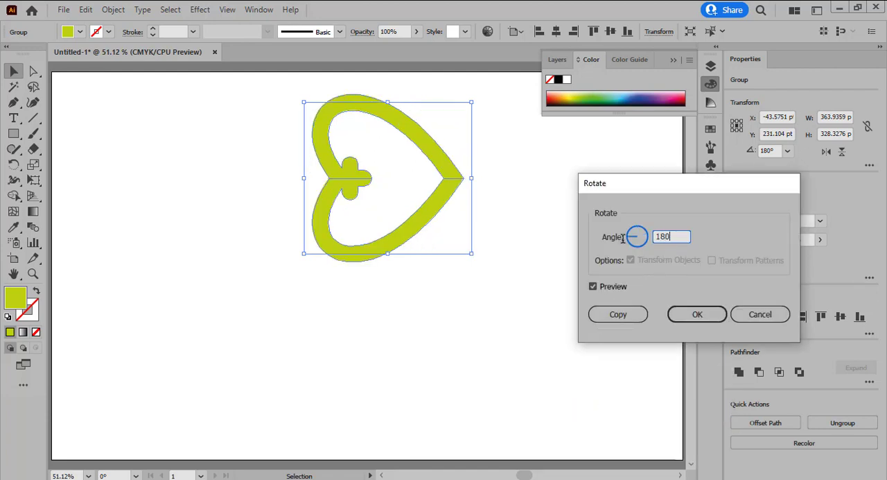
pyautogui.click(603, 320)
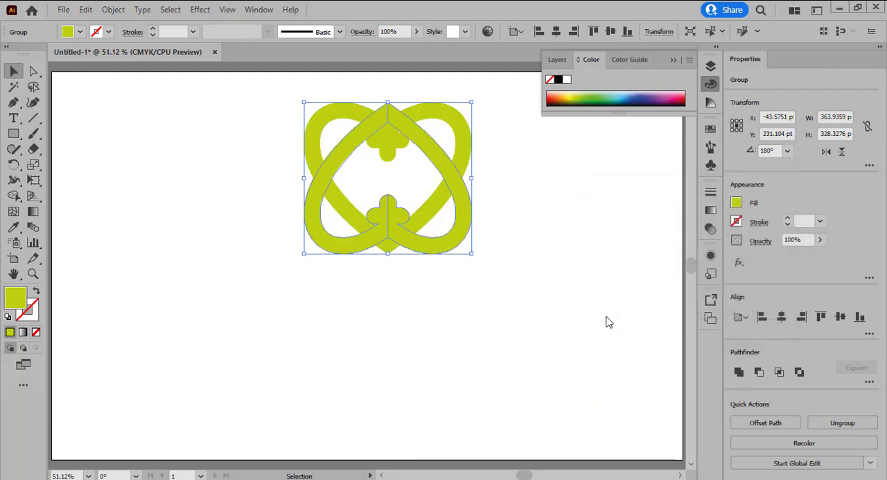
pyautogui.moveTo(451, 251); pyautogui.dragTo(450, 392)
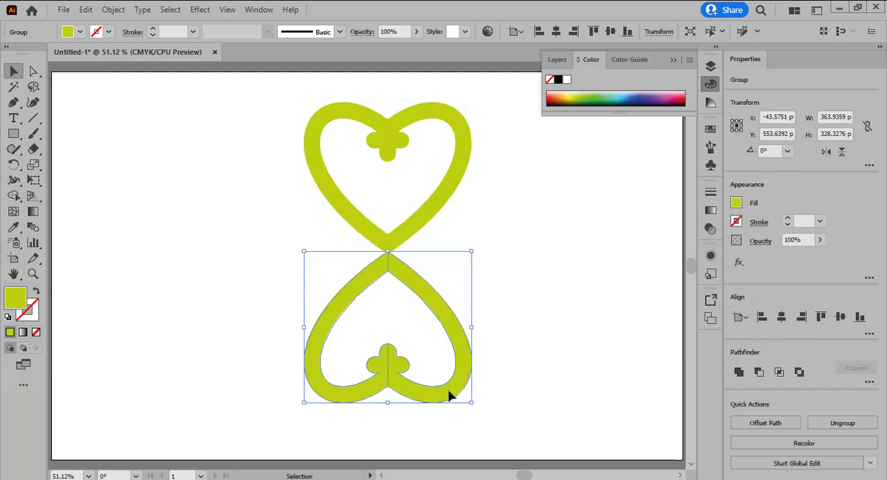
pyautogui.click(538, 303)
# Group the upright heart with the inverted heart below it
pyautogui.moveTo(521, 407); pyautogui.dragTo(321, 141)
pyautogui.rightClick(397, 234)
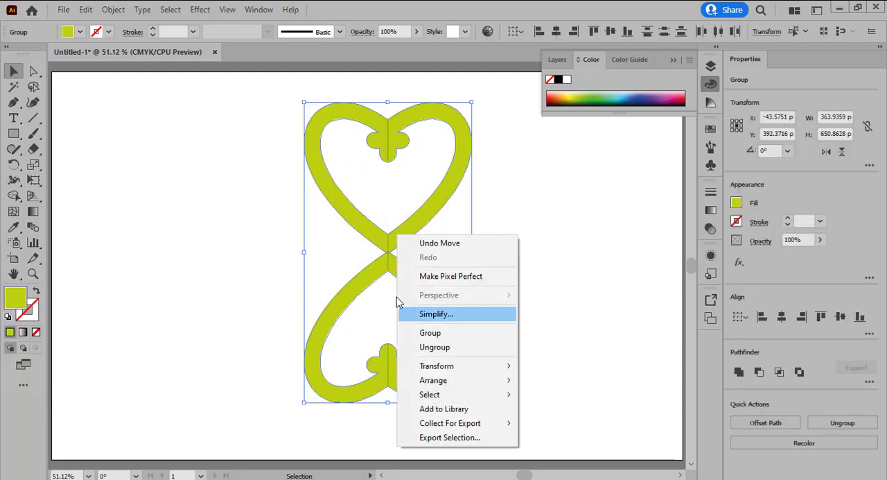
pyautogui.click(445, 339)
pyautogui.click(537, 291)
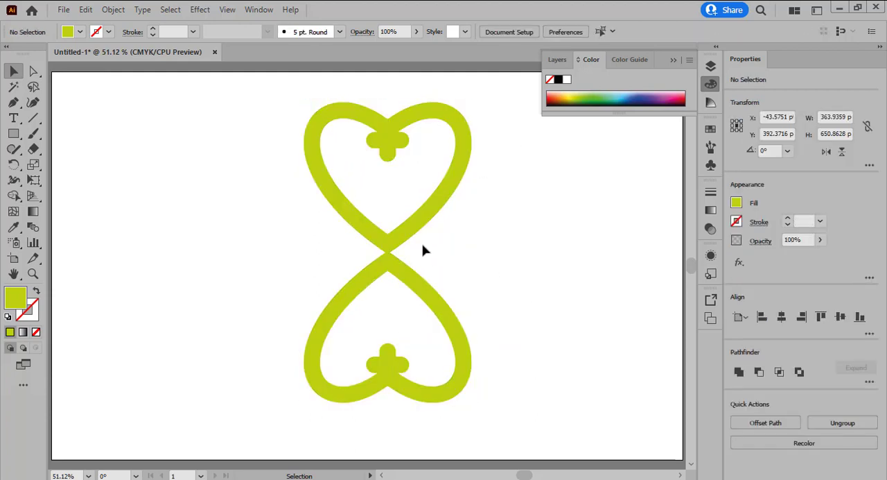
# Create a copy of the grouped hearts rotated by 90° to form a four-leaf clover
pyautogui.rightClick(416, 234)
pyautogui.moveTo(467, 378)
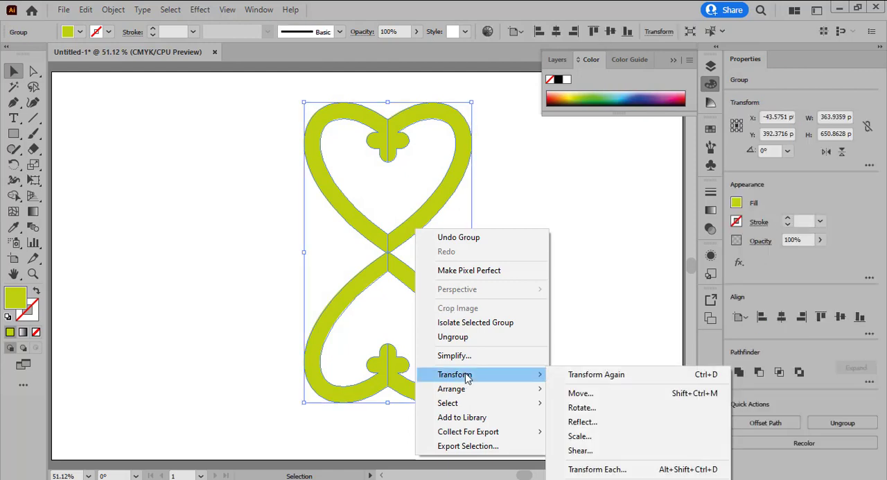
pyautogui.click(598, 410)
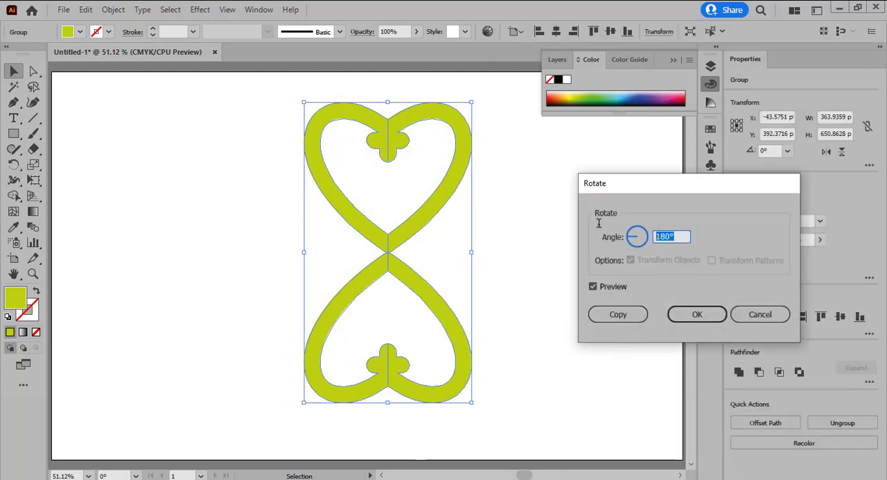
pyautogui.write('90')
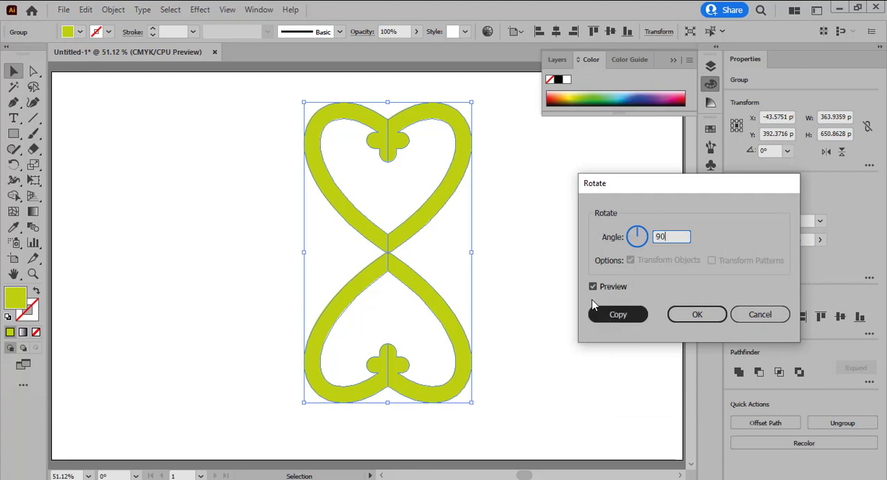
pyautogui.click(621, 314)
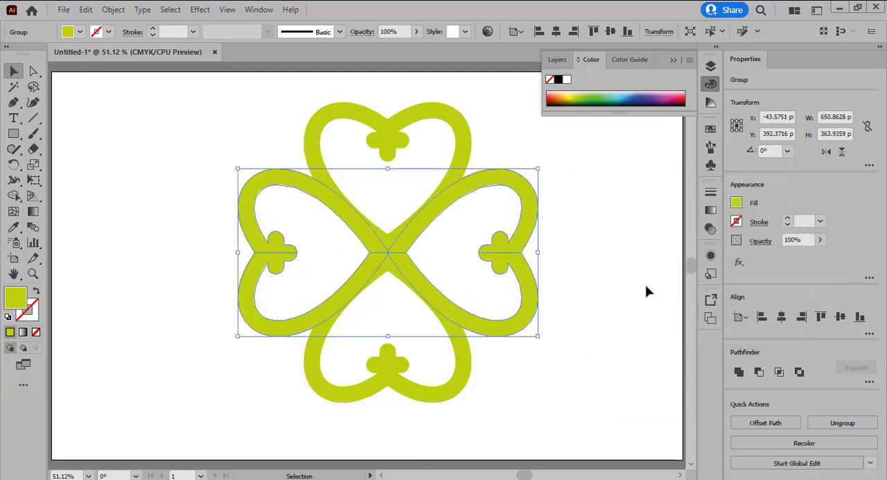
pyautogui.click(646, 291)
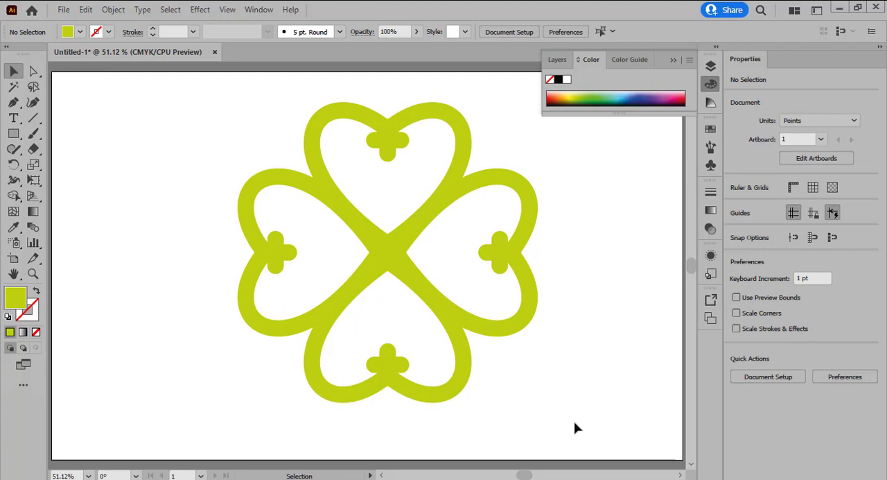
# Unite all four hearts into a single clover shape
pyautogui.moveTo(516, 439); pyautogui.dragTo(323, 174)
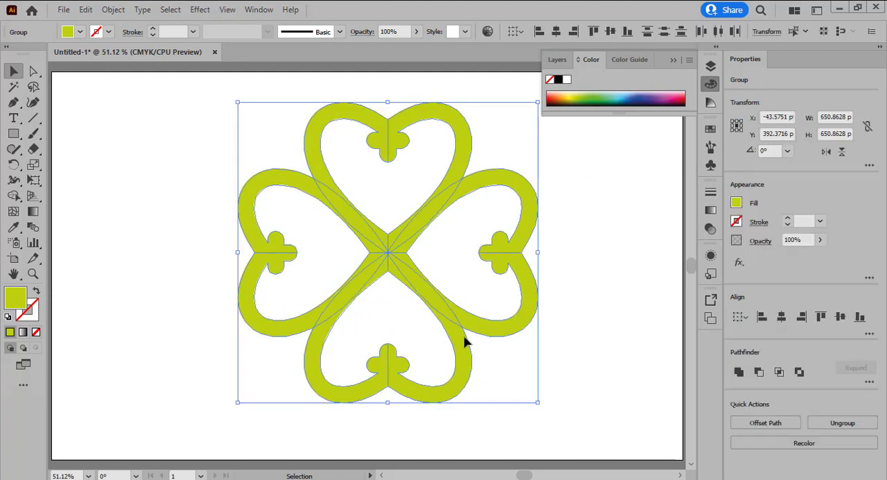
pyautogui.click(739, 372)
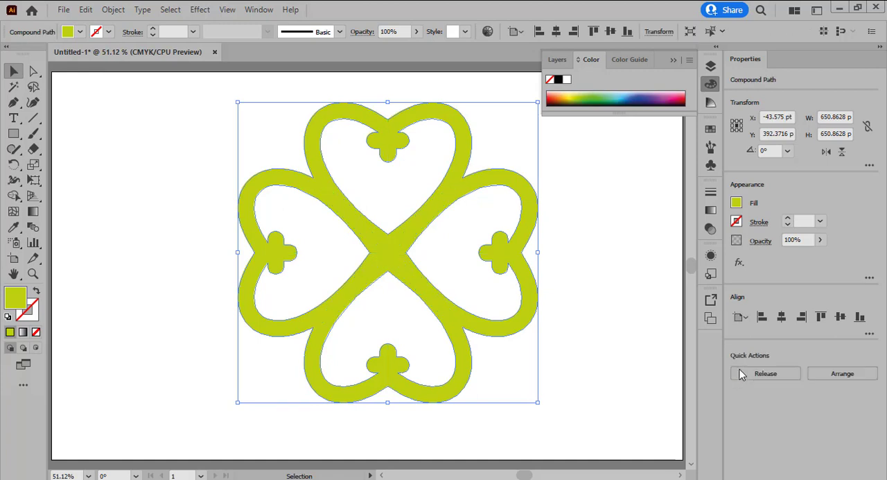
pyautogui.click(610, 312)
# Set the clover's fill color to black (000000) and collapse the floating color controls
pyautogui.click(380, 265)
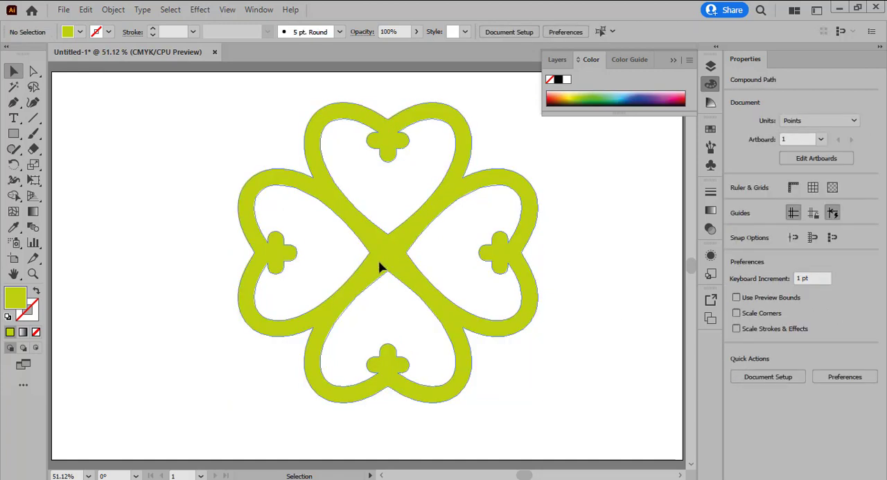
pyautogui.doubleClick(21, 302)
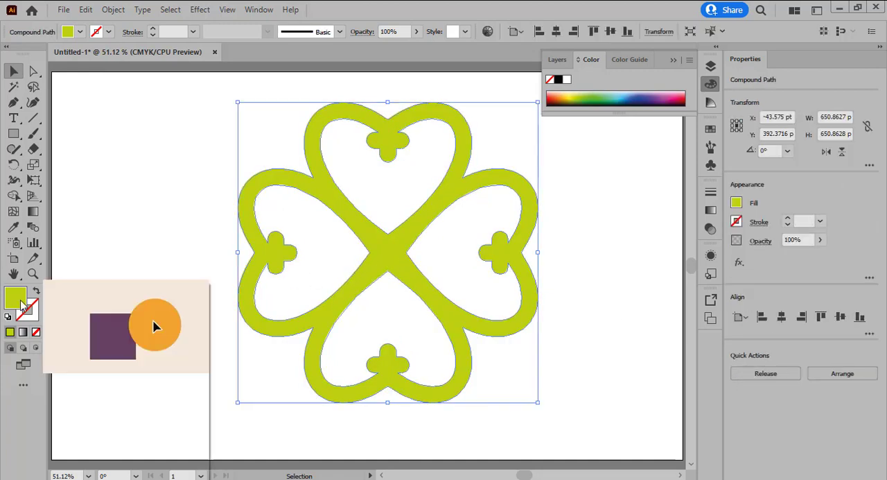
pyautogui.write('111110')
pyautogui.moveTo(287, 323); pyautogui.dragTo(272, 336)
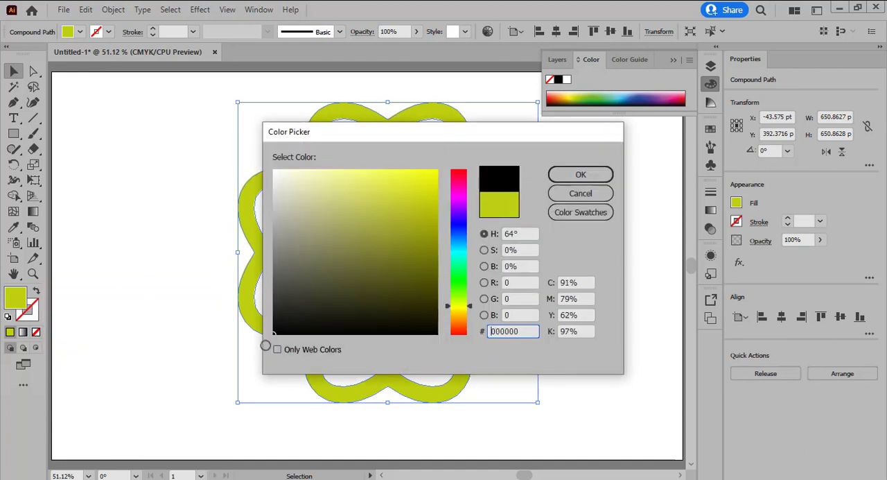
pyautogui.click(581, 174)
pyautogui.click(600, 236)
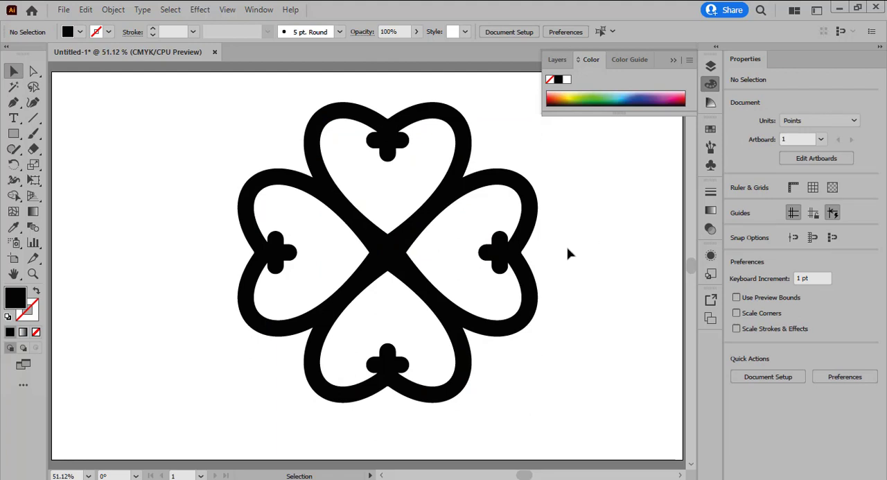
pyautogui.click(640, 115)
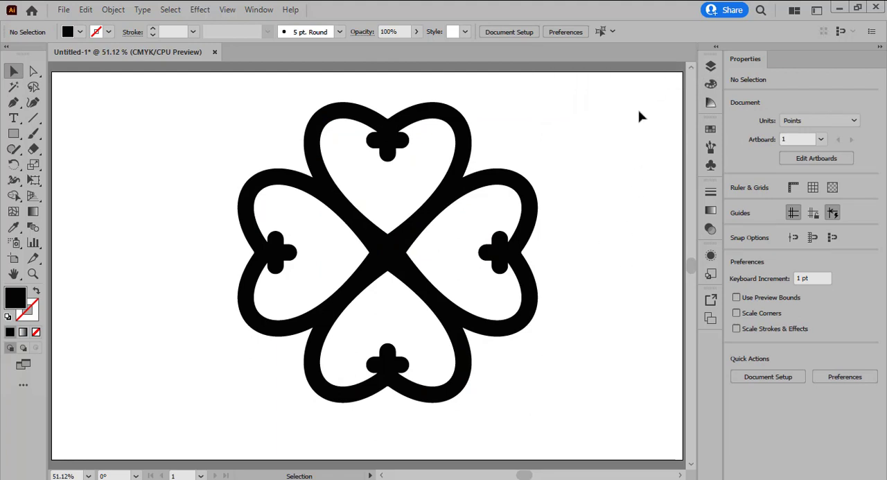